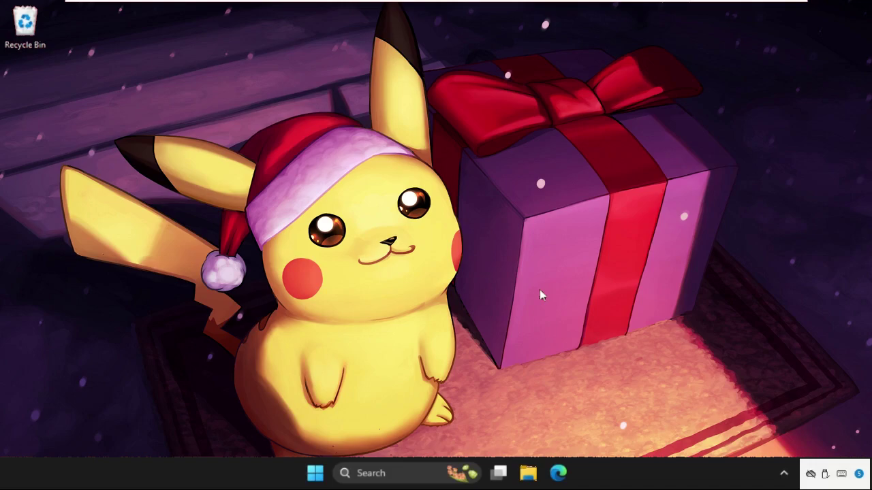
# Open the Services console by running services.msc.
pyautogui.press('super+r')
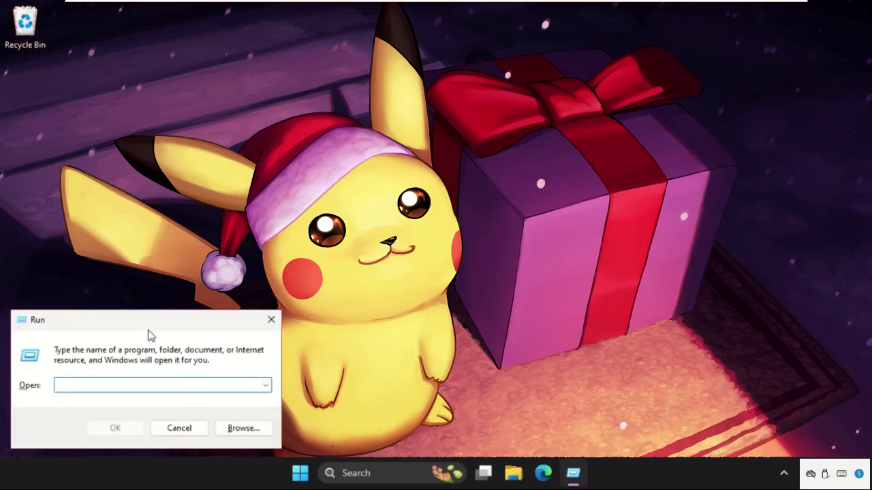
pyautogui.moveTo(147, 327); pyautogui.dragTo(483, 156)
pyautogui.write('services.msc')
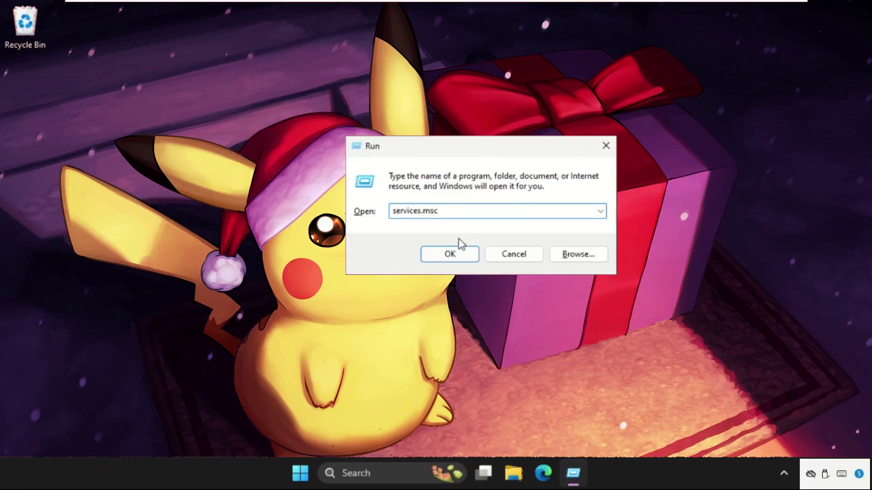
pyautogui.click(455, 252)
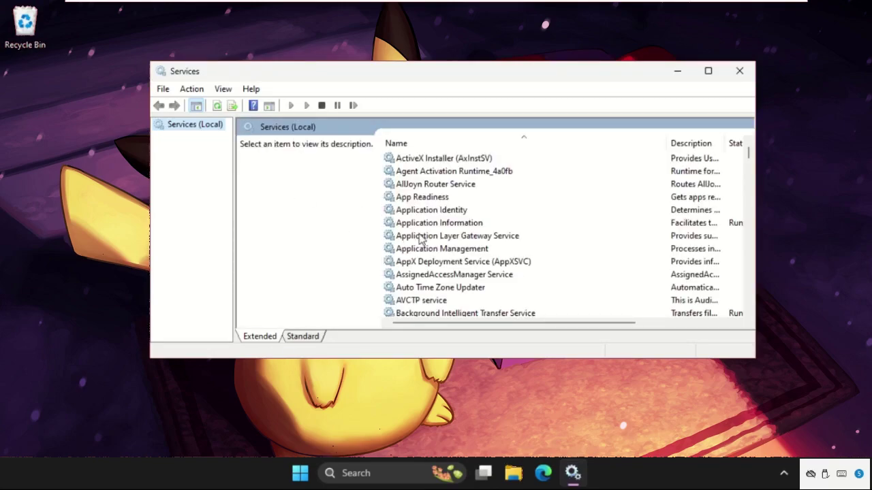
# Find and select the WLAN AutoConfig service in the list of local services.
pyautogui.click(422, 172)
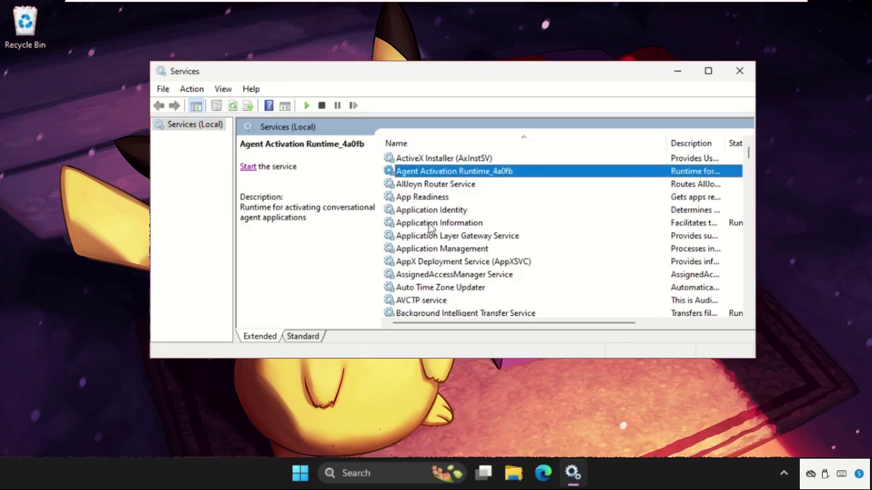
pyautogui.press('w')
pyautogui.press('w')
pyautogui.press('w')
pyautogui.press('w')
pyautogui.press('w')
pyautogui.press('w')
pyautogui.press('w')
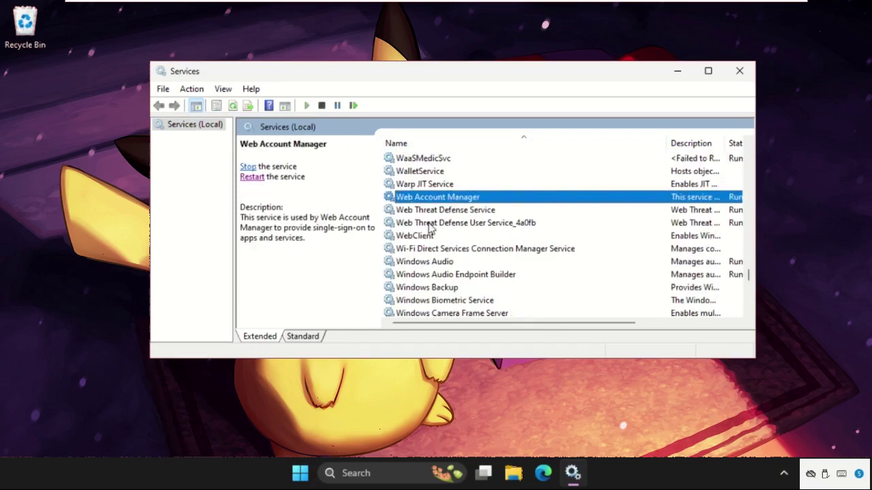
pyautogui.press('w')
pyautogui.press('w')
pyautogui.press('w')
pyautogui.press('w')
pyautogui.press('w')
pyautogui.press('w')
pyautogui.press('w')
pyautogui.press('w')
pyautogui.press('w')
pyautogui.press('w')
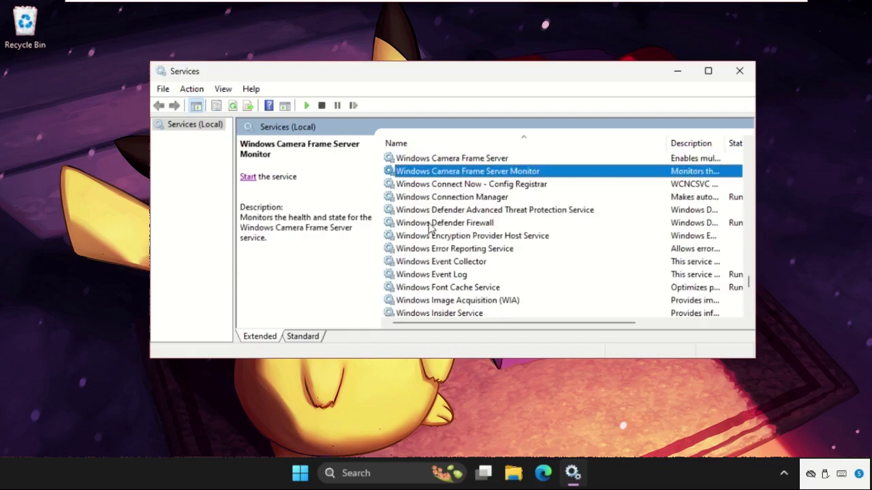
pyautogui.press('w')
pyautogui.press('w')
pyautogui.press('w')
pyautogui.press('w')
pyautogui.press('w')
pyautogui.press('w')
pyautogui.press('w')
pyautogui.press('w')
pyautogui.press('w')
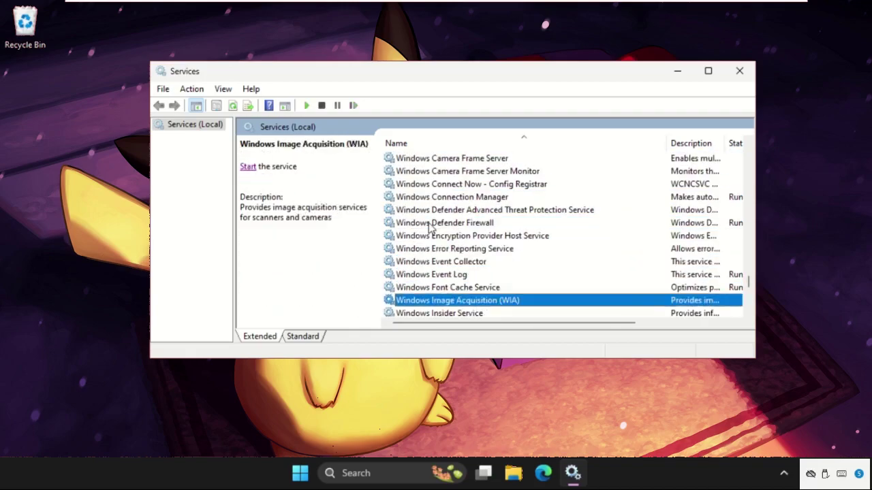
pyautogui.press('w')
pyautogui.press('w')
pyautogui.press('w')
pyautogui.press('w')
pyautogui.press('w')
pyautogui.press('w')
pyautogui.press('w')
pyautogui.press('w')
pyautogui.press('w')
pyautogui.press('w')
pyautogui.press('w')
pyautogui.press('w')
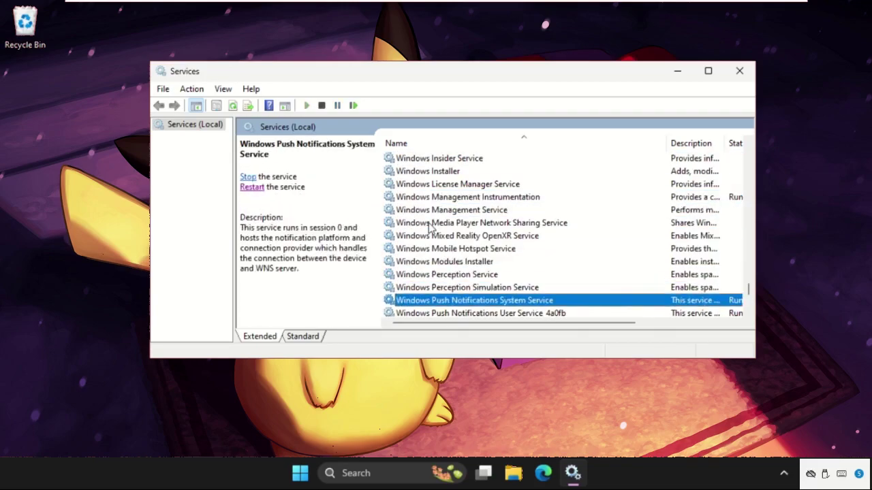
pyautogui.press('w')
pyautogui.press('w')
pyautogui.press('w')
pyautogui.press('w')
pyautogui.press('w')
pyautogui.press('w')
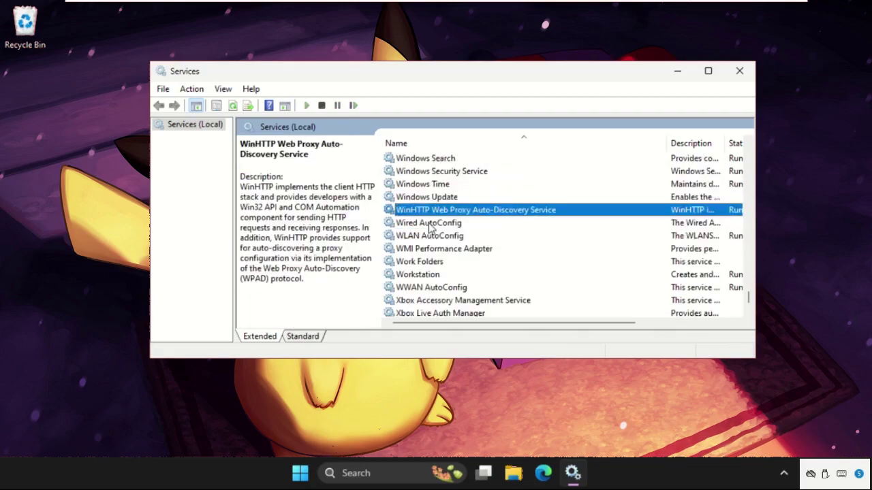
pyautogui.scroll(2, 435, 228)
pyautogui.scroll(-1, 438, 245)
pyautogui.press('w')
pyautogui.press('w')
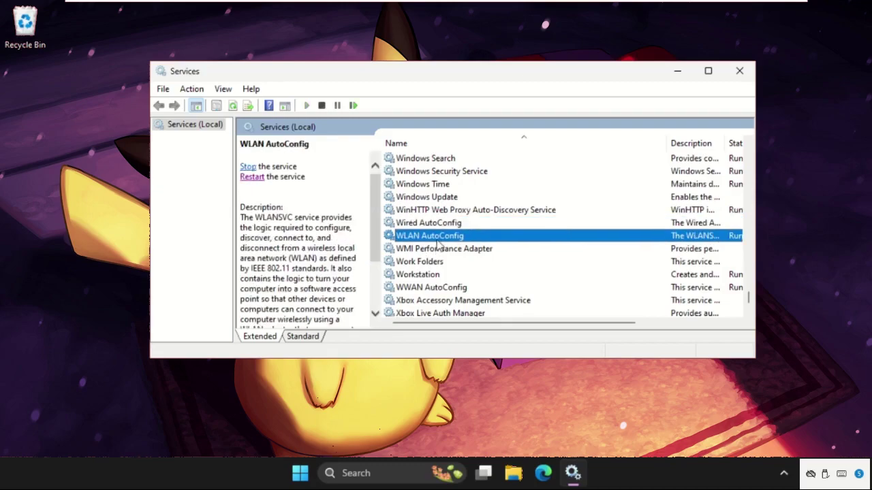
# Set the WLAN AutoConfig service's startup type to Automatic, apply it and restart the service.
pyautogui.rightClick(436, 238)
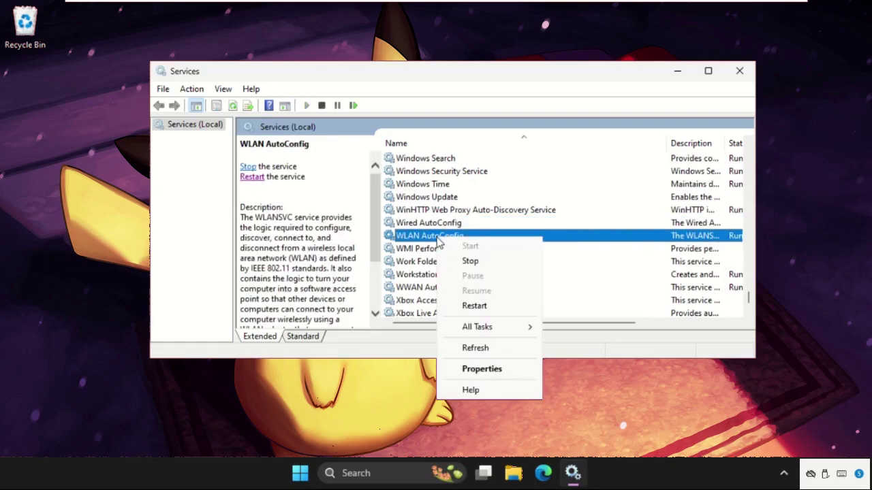
pyautogui.click(474, 368)
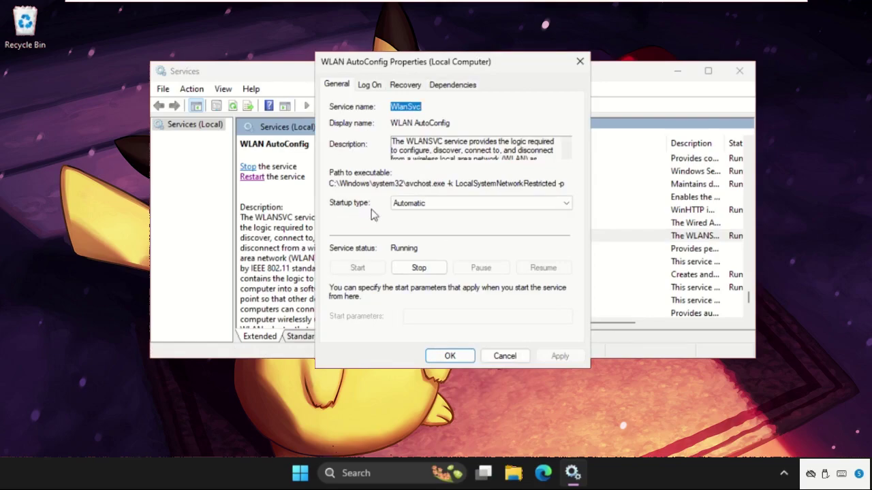
pyautogui.click(408, 203)
pyautogui.click(417, 223)
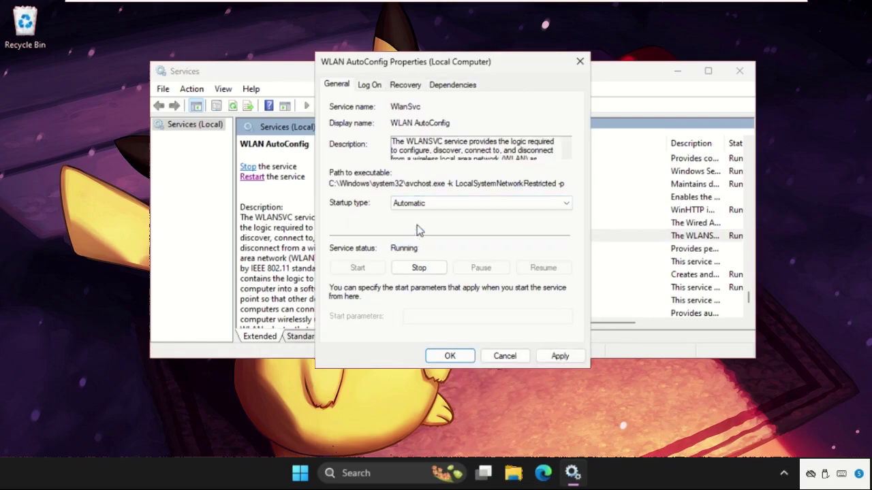
pyautogui.click(548, 358)
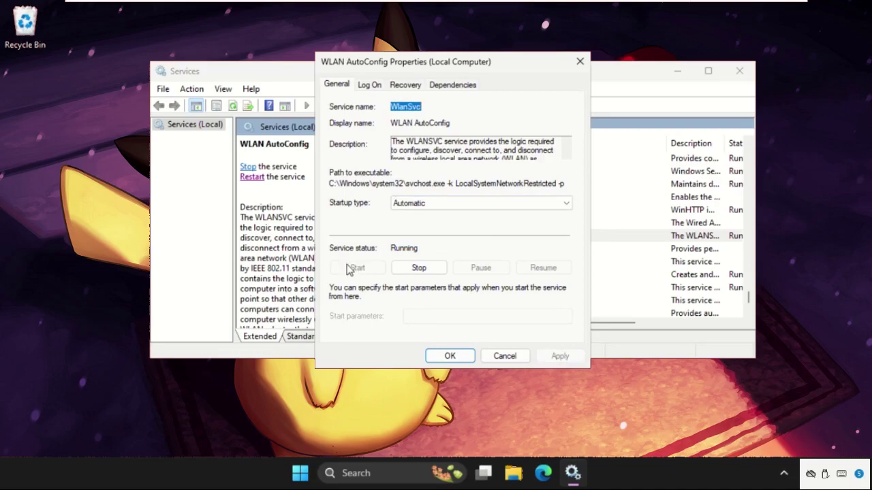
pyautogui.click(449, 356)
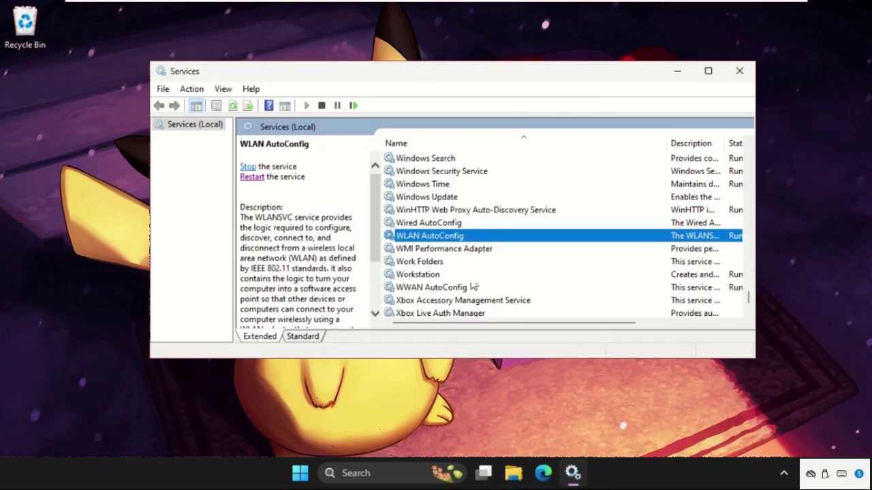
pyautogui.click(252, 178)
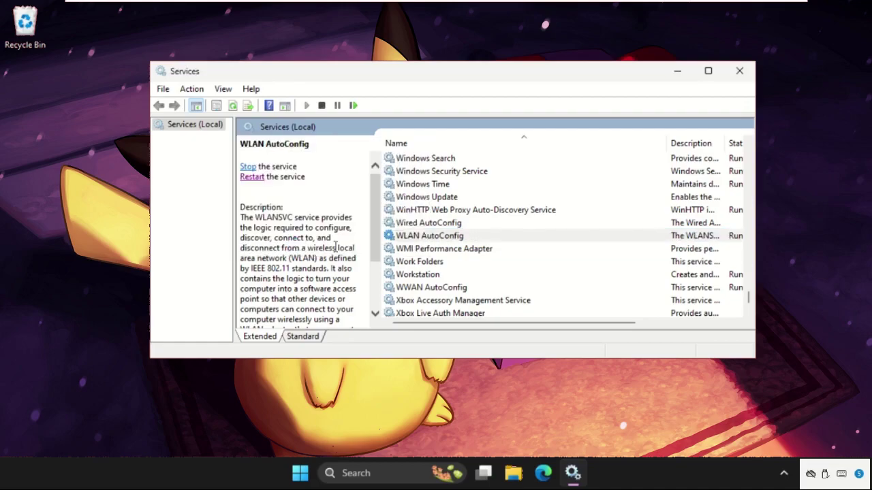
# Restart the WWAN AutoConfig service and dismiss the service control progress dialog.
pyautogui.click(429, 289)
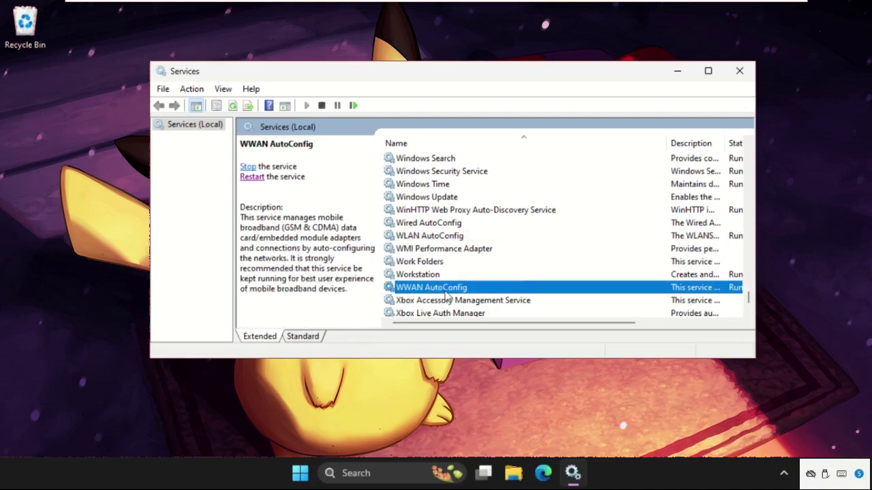
pyautogui.click(259, 179)
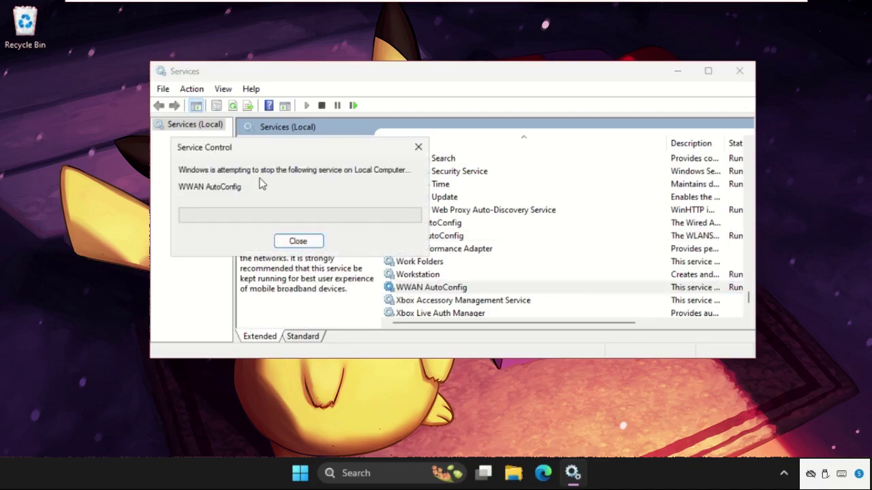
pyautogui.click(314, 243)
# Set the WWAN AutoConfig service's startup type to Automatic, apply it and close the Services console.
pyautogui.rightClick(433, 291)
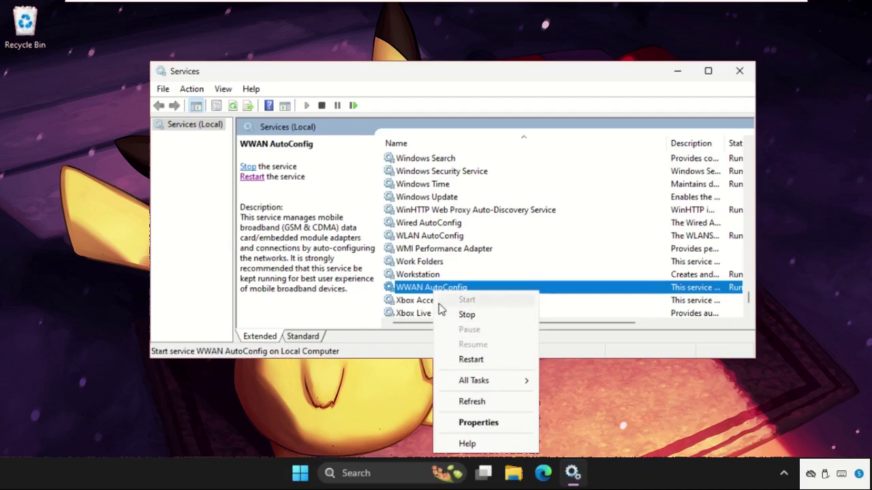
pyautogui.click(477, 422)
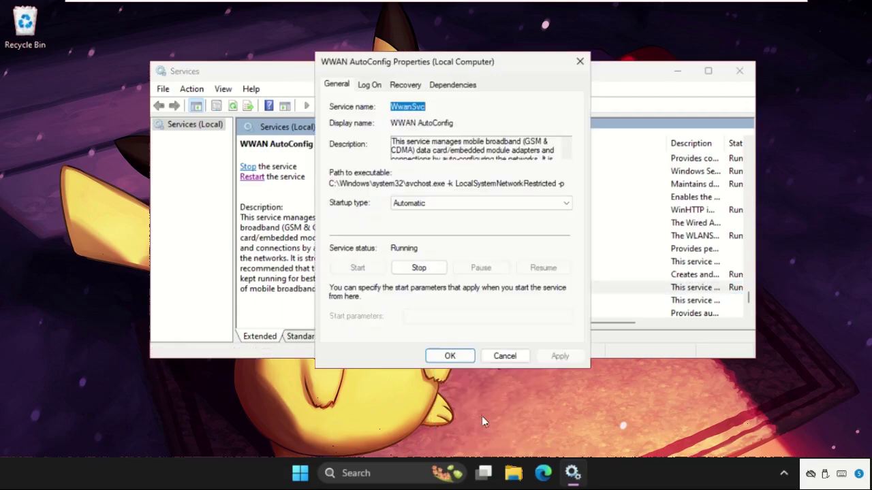
pyautogui.click(408, 204)
pyautogui.click(413, 225)
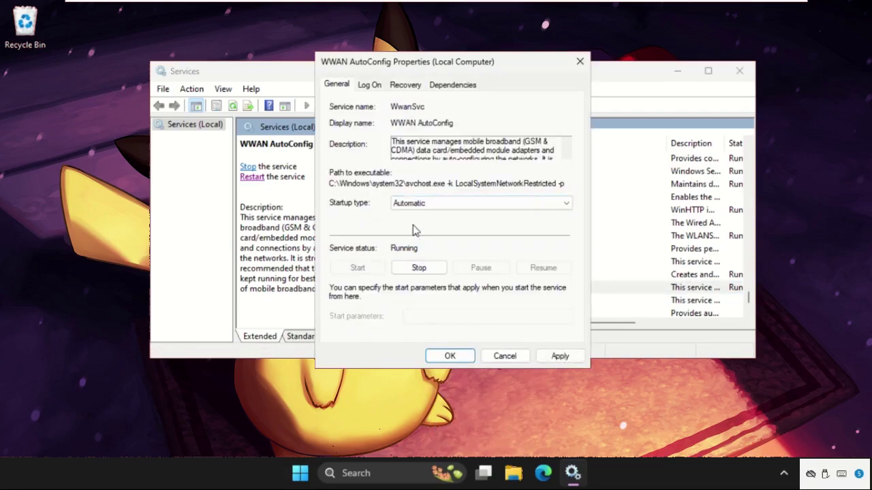
pyautogui.click(559, 357)
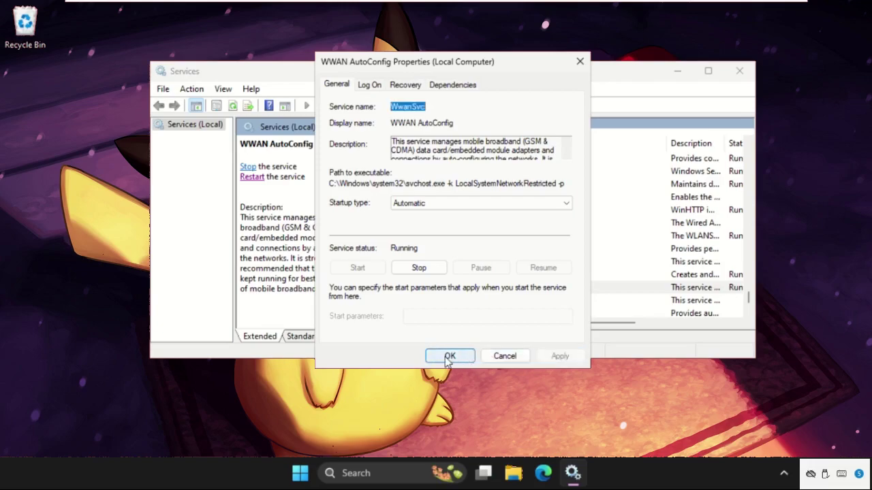
pyautogui.click(450, 358)
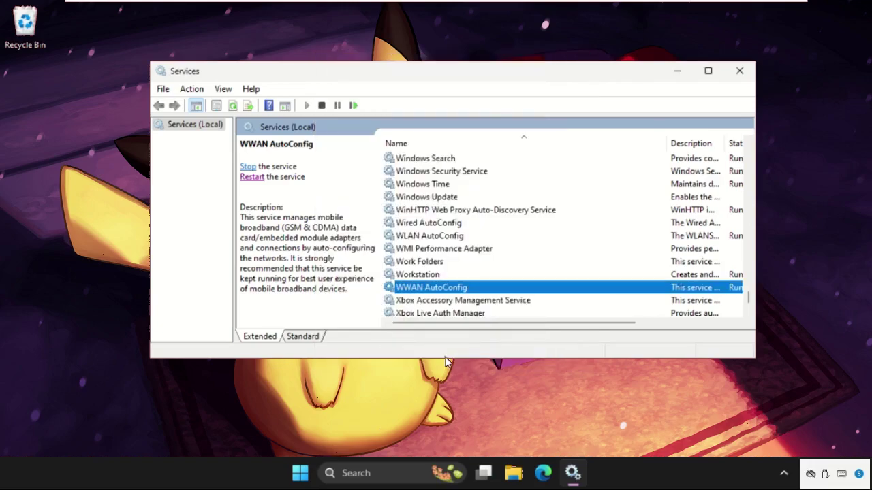
pyautogui.click(741, 72)
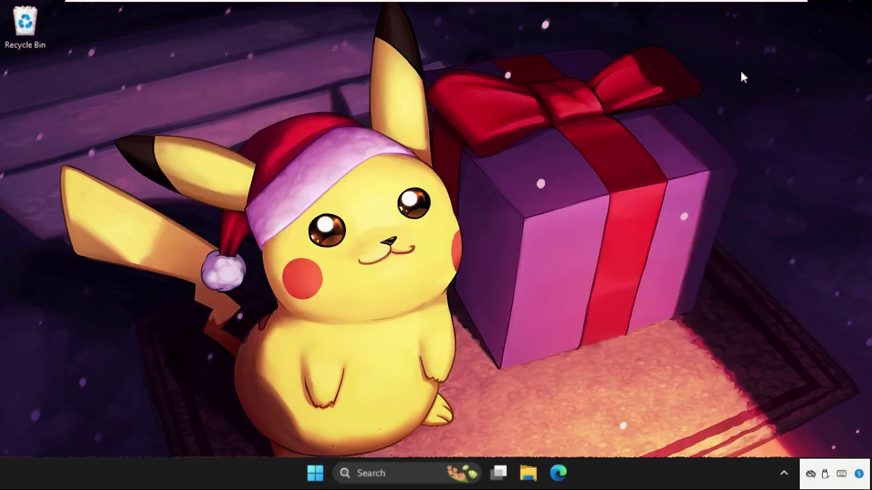
# Search for "task manager", open Task Manager and move its window toward the centre of the desktop.
pyautogui.click(364, 471)
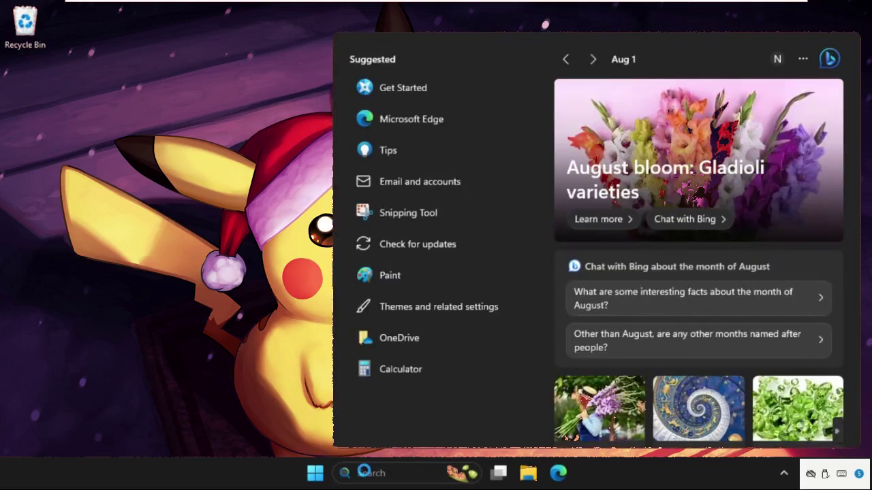
pyautogui.write('task manager')
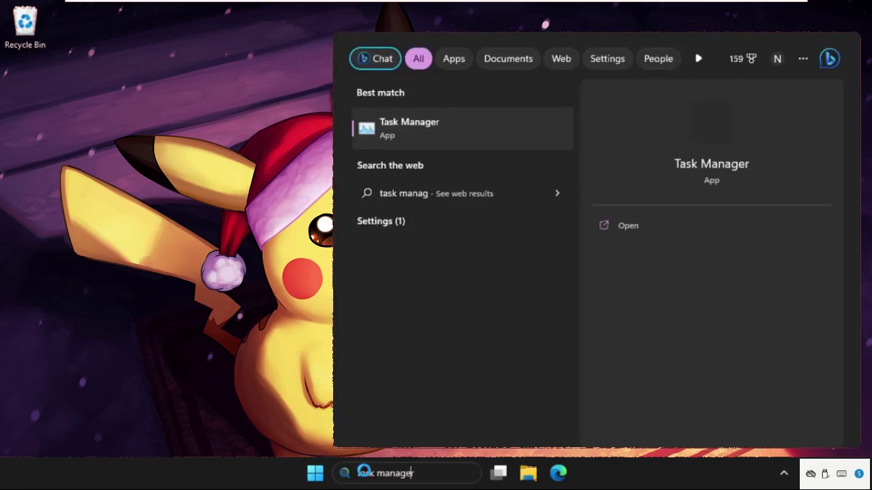
pyautogui.click(395, 127)
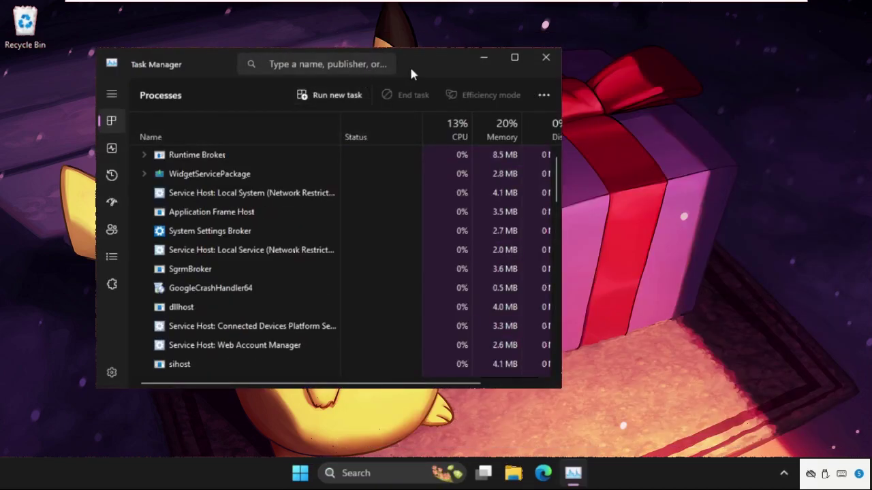
pyautogui.moveTo(411, 74); pyautogui.dragTo(600, 77)
# Start a new task and browse to the Windows folder on Local Disk (C:) for the program to run.
pyautogui.click(512, 96)
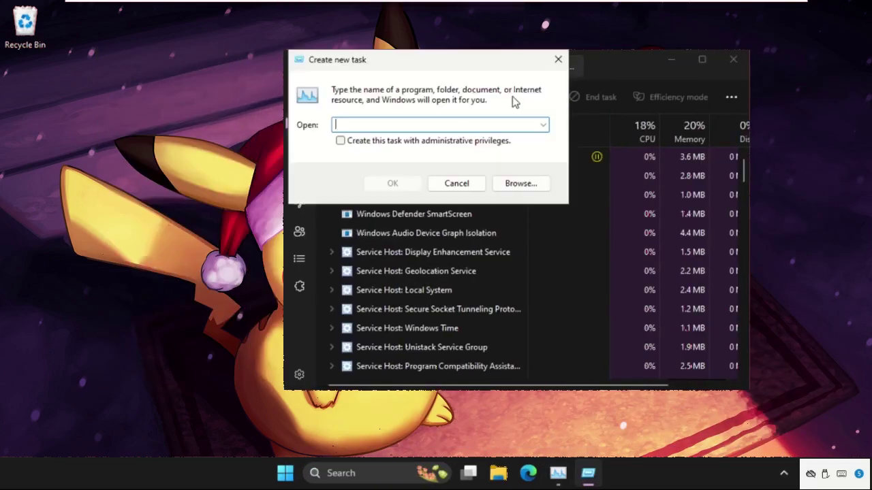
pyautogui.click(520, 184)
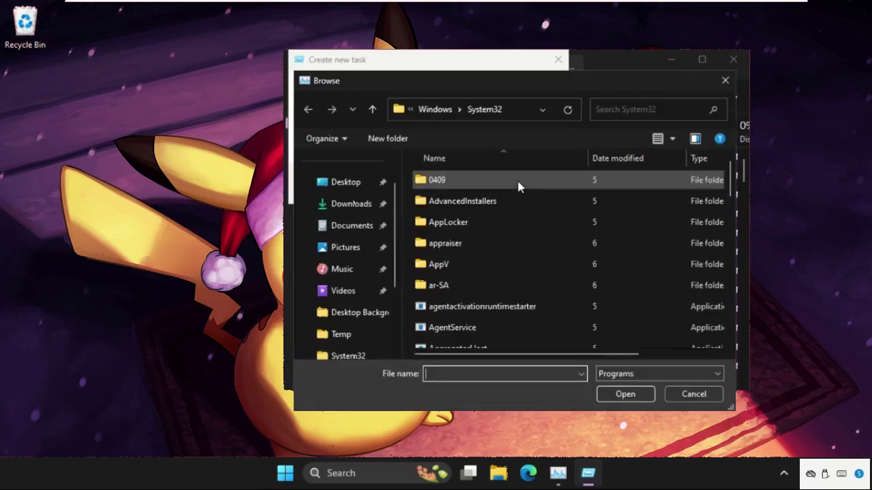
pyautogui.scroll(-3, 359, 261)
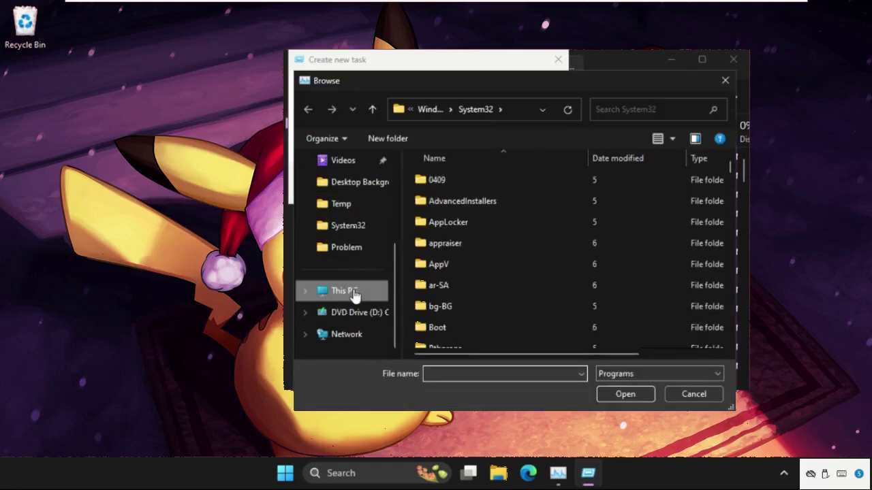
pyautogui.click(361, 293)
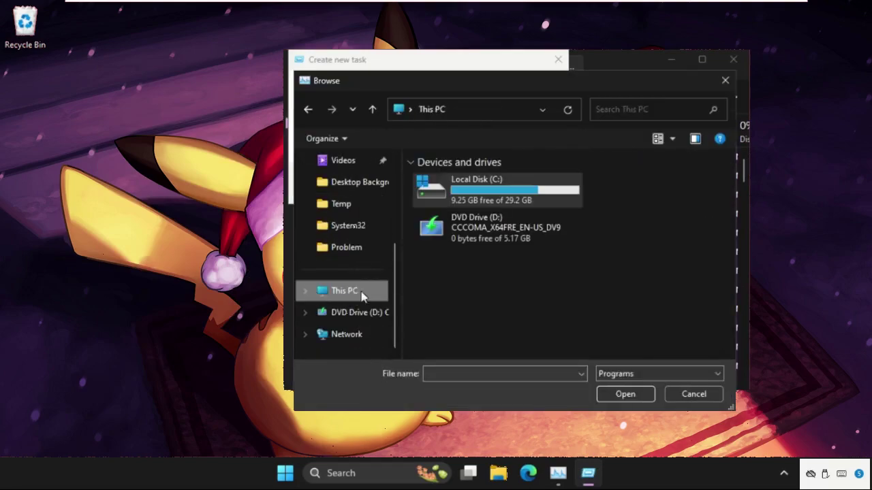
pyautogui.doubleClick(487, 189)
pyautogui.scroll(-2, 484, 204)
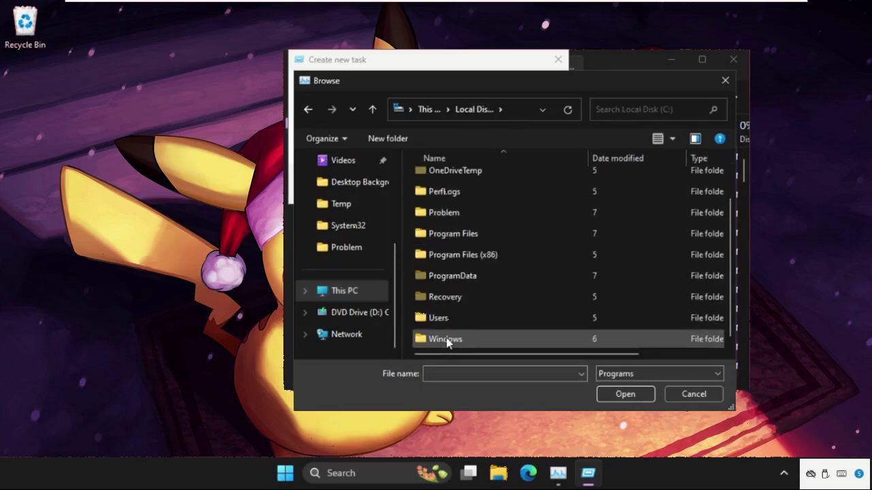
pyautogui.doubleClick(463, 344)
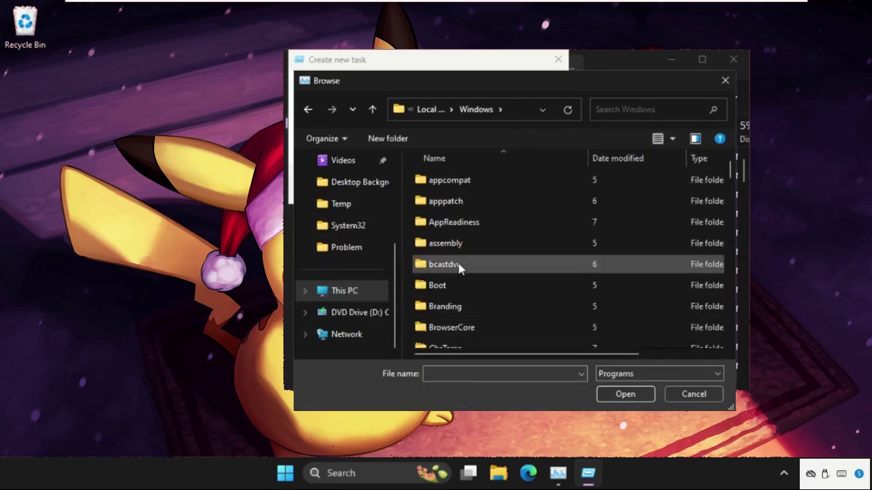
# Find and open the System32 folder inside the Windows folder.
pyautogui.scroll(-17, 460, 269)
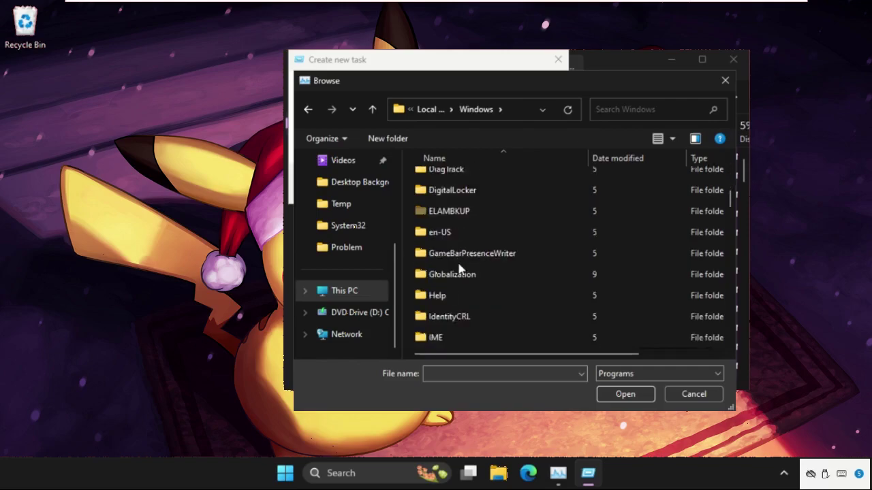
pyautogui.scroll(-7, 459, 270)
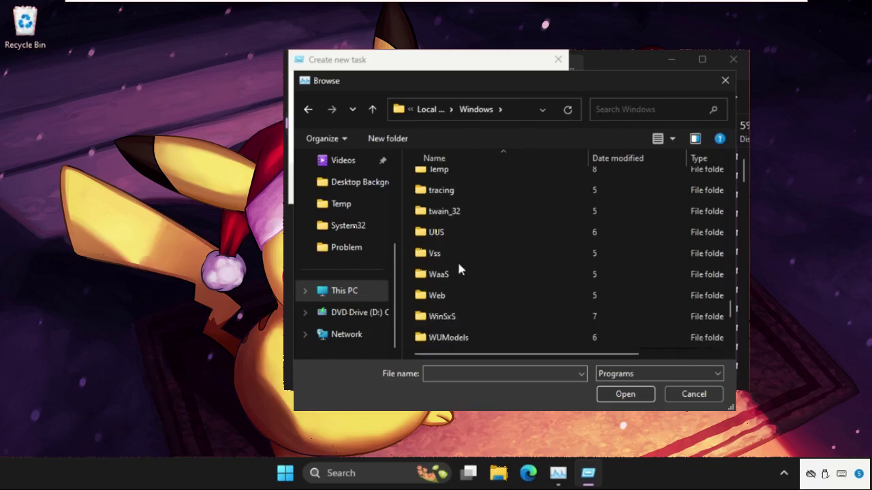
pyautogui.scroll(3, 459, 269)
pyautogui.click(464, 196)
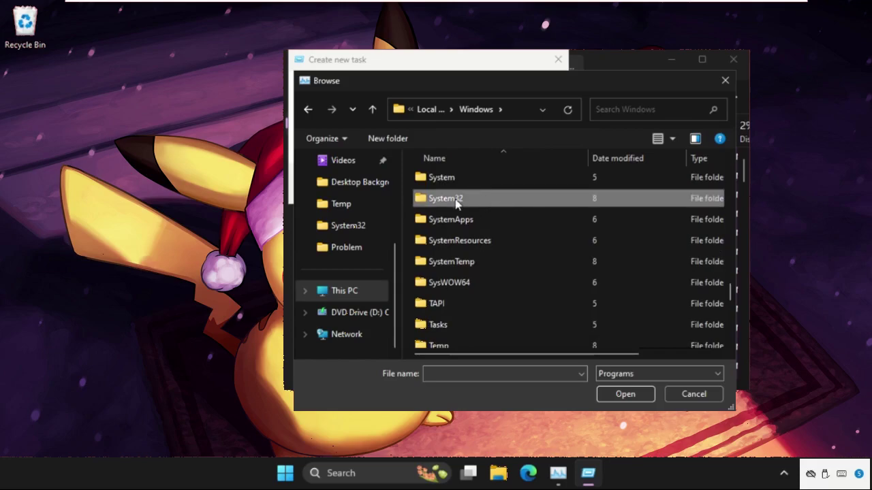
pyautogui.doubleClick(468, 205)
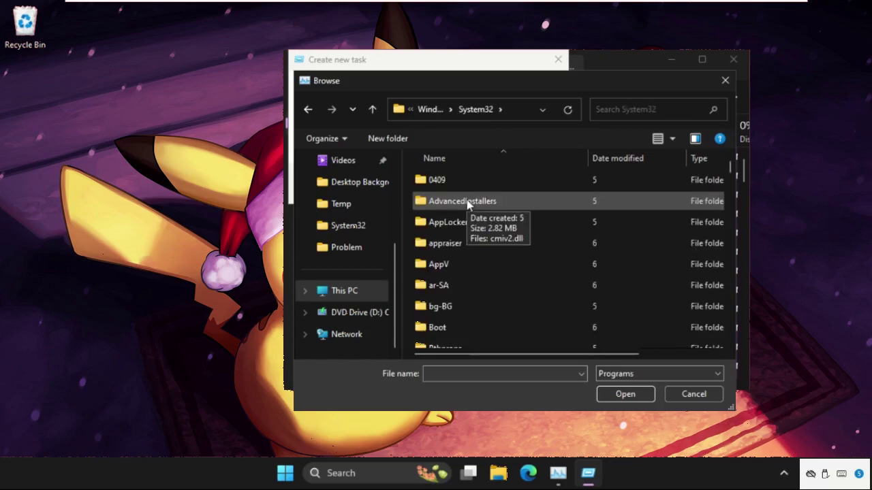
# Find cmd in the System32 folder and choose it as the program for the new task.
pyautogui.scroll(-5, 467, 201)
pyautogui.scroll(5, 468, 205)
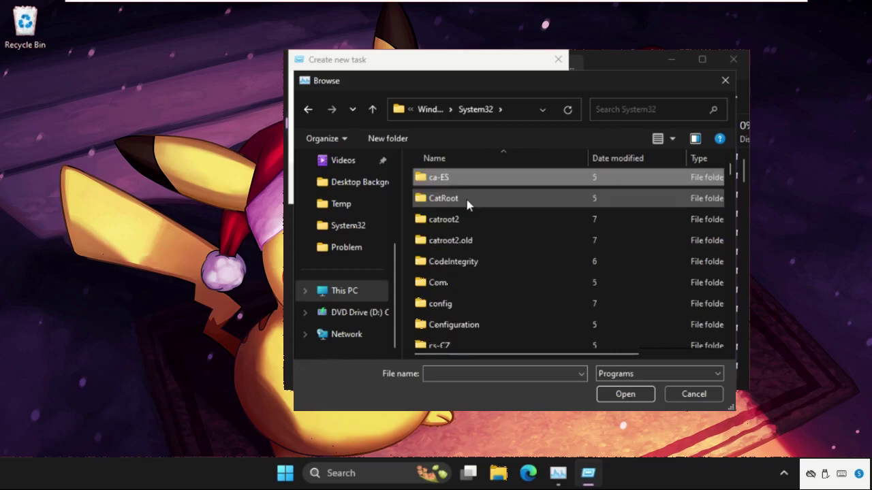
pyautogui.write('chg')
pyautogui.scroll(-6, 467, 204)
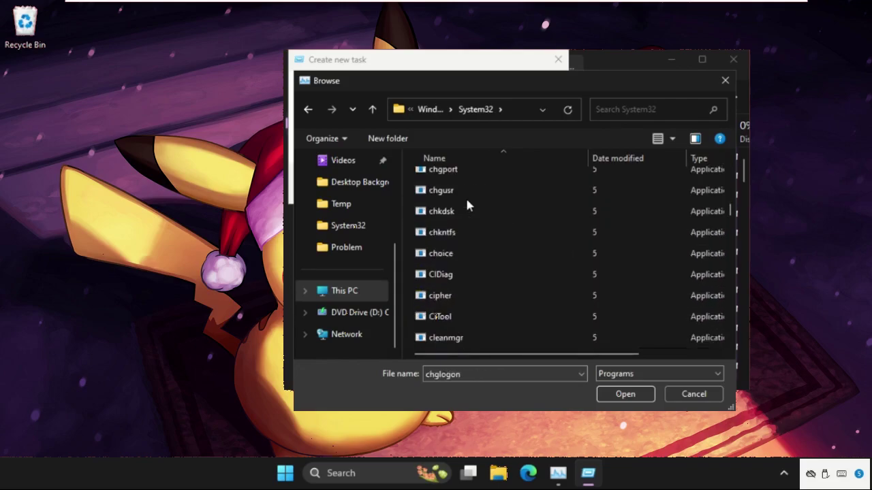
pyautogui.scroll(1, 459, 218)
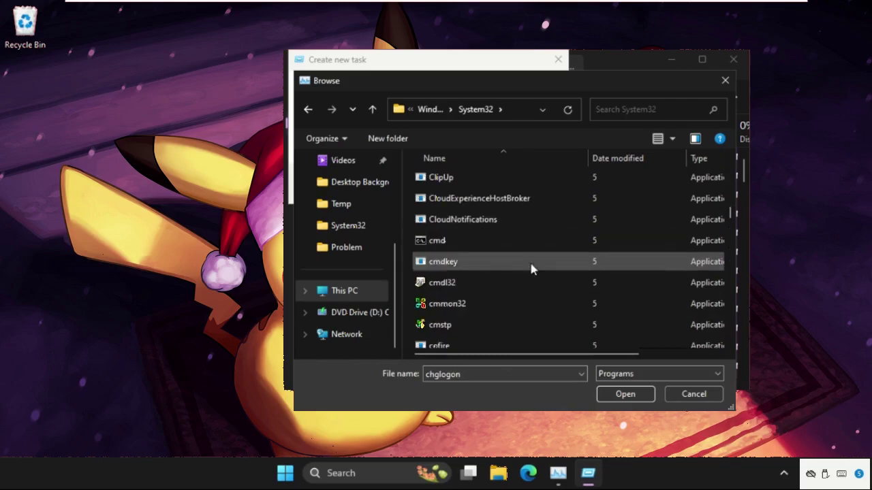
pyautogui.click(525, 240)
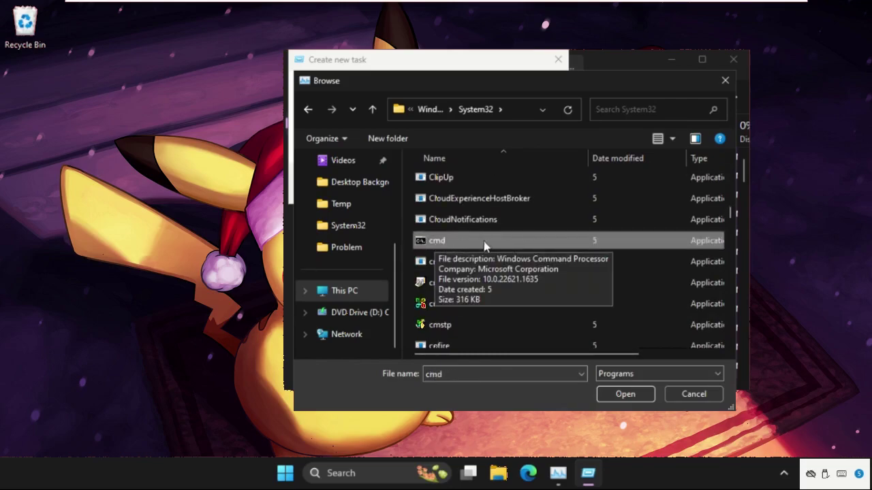
pyautogui.click(627, 395)
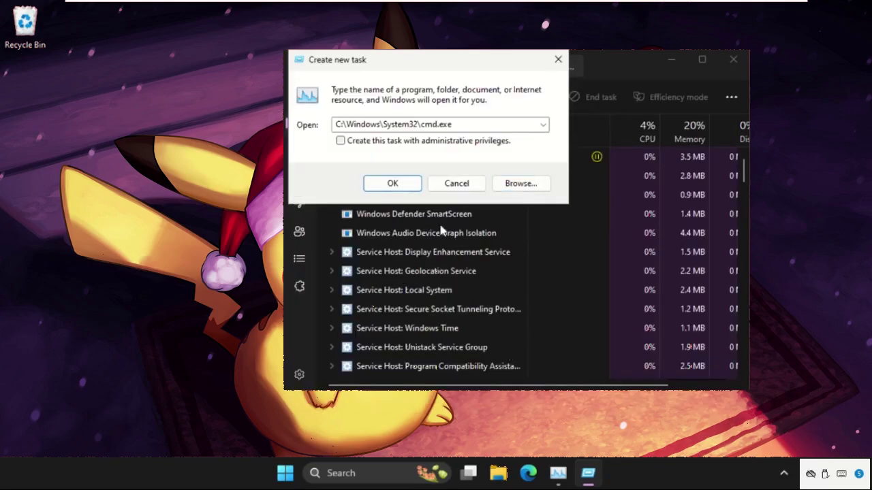
# Run cmd.exe with administrative privileges and close Task Manager.
pyautogui.click(341, 141)
pyautogui.click(397, 185)
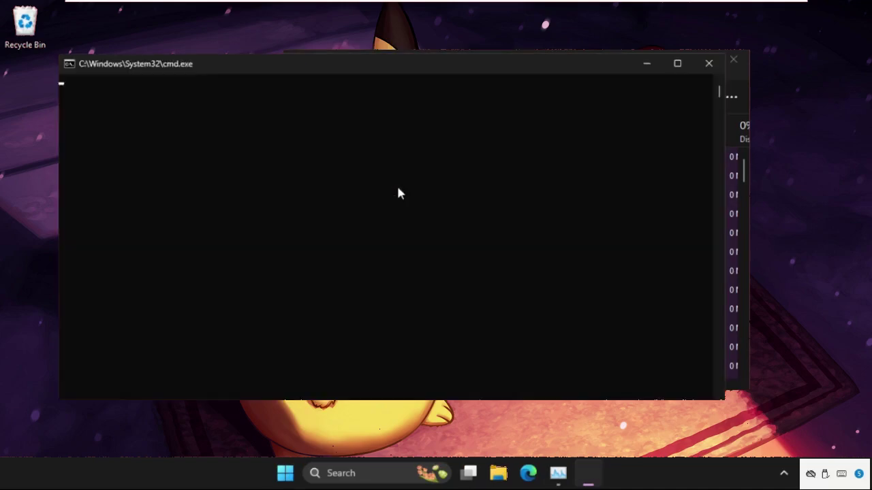
pyautogui.click(733, 60)
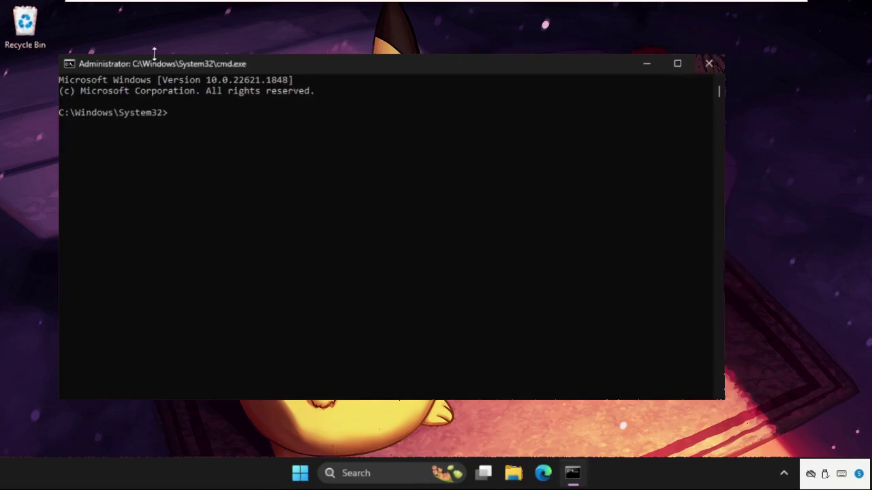
# Shrink and reposition the Command Prompt window, and run the command netsh winsock reset.
pyautogui.moveTo(59, 54); pyautogui.dragTo(215, 144)
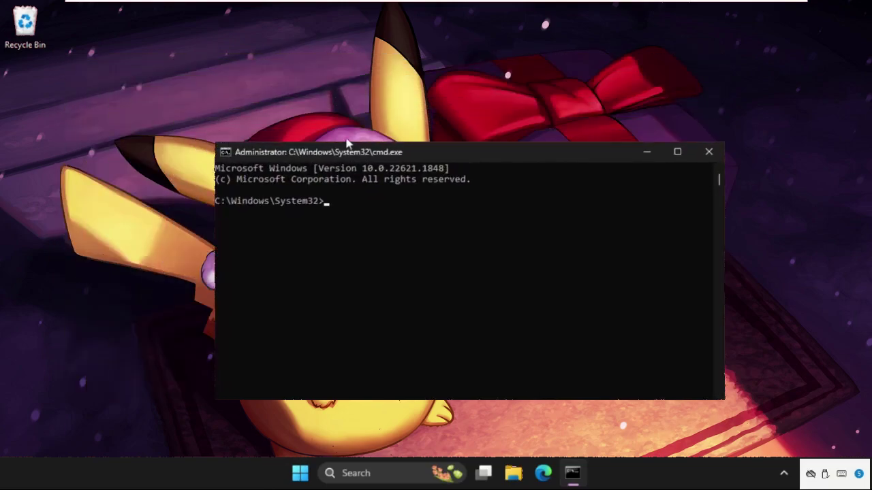
pyautogui.moveTo(356, 150); pyautogui.dragTo(355, 93)
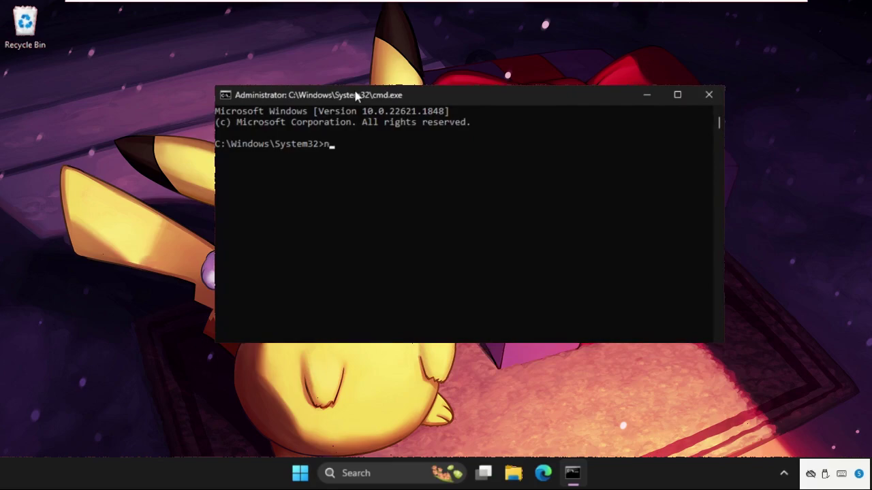
pyautogui.write('sh winsock re')
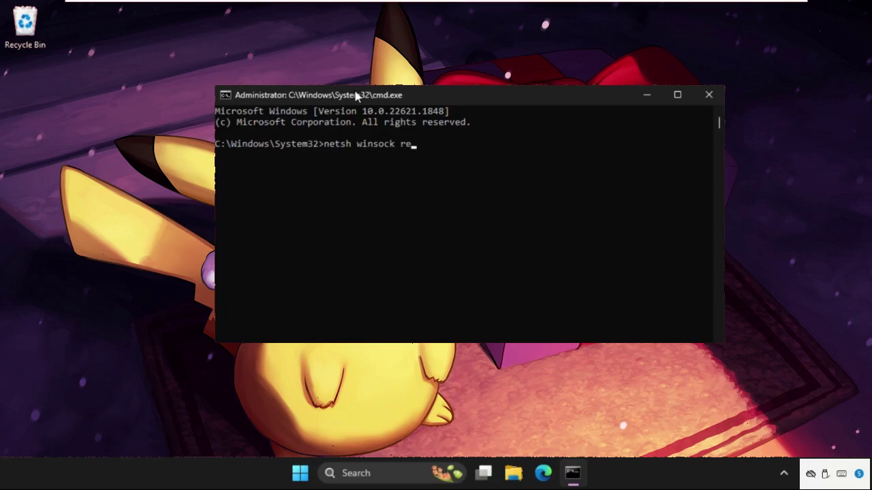
pyautogui.write('set')
pyautogui.press('Return')
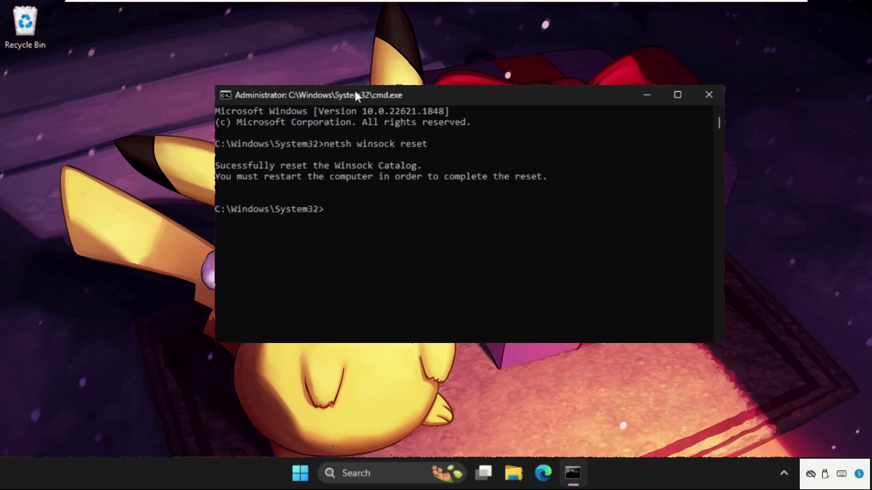
# Run the commands netcfg -d and netcfg -c in order, and close the Command Prompt.
pyautogui.write('netcfg -d')
pyautogui.press('Return')
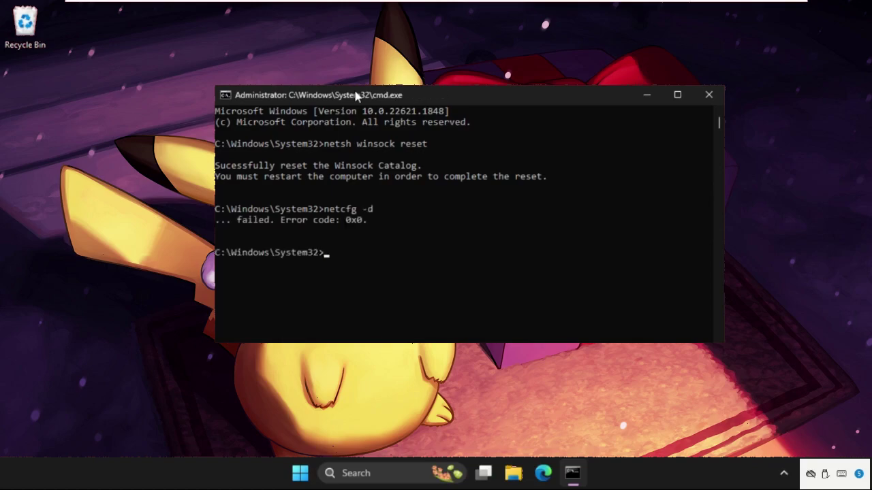
pyautogui.write('net')
pyautogui.write('cfg -c')
pyautogui.press('Return')
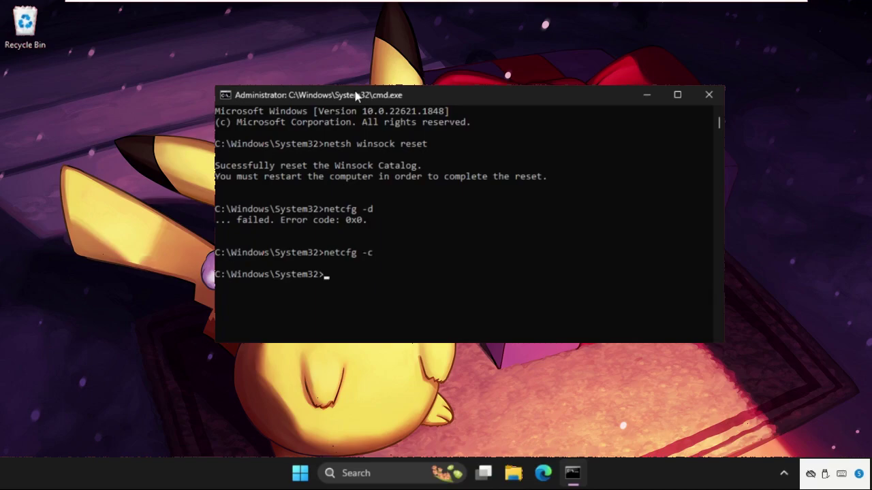
pyautogui.press('Return')
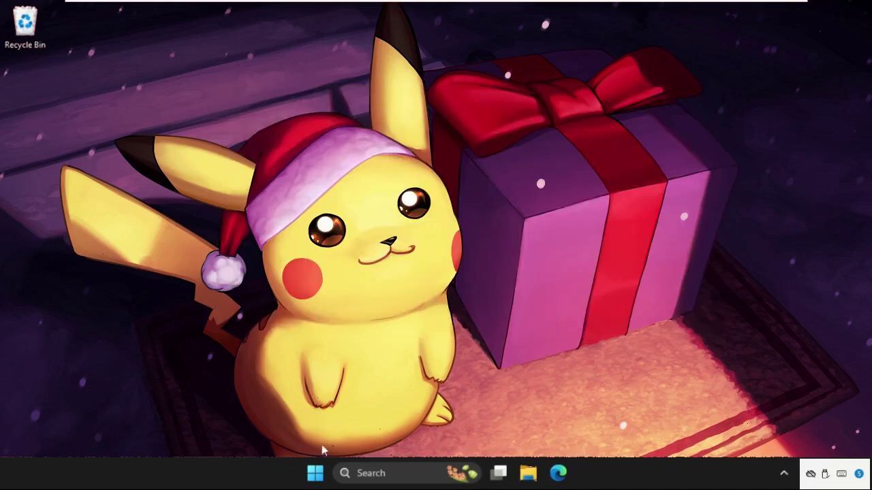
# Search for "settings", open the Settings app and go to its Network & internet page.
pyautogui.click(352, 472)
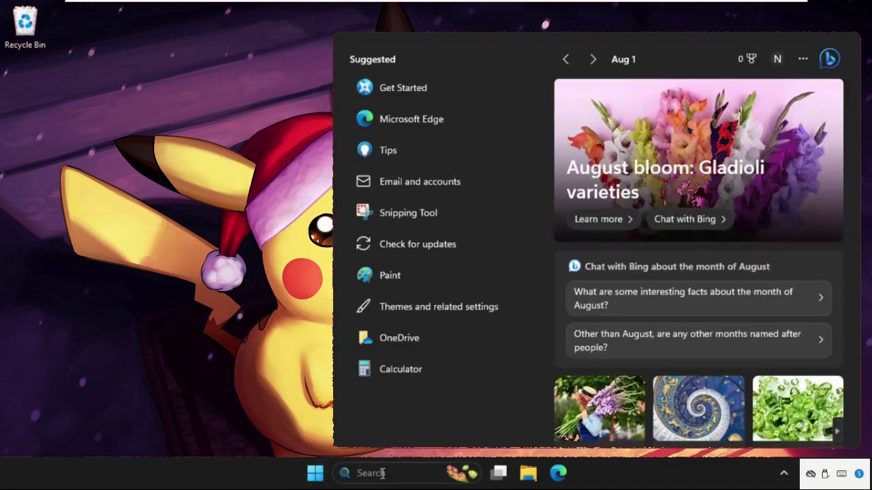
pyautogui.write('settings')
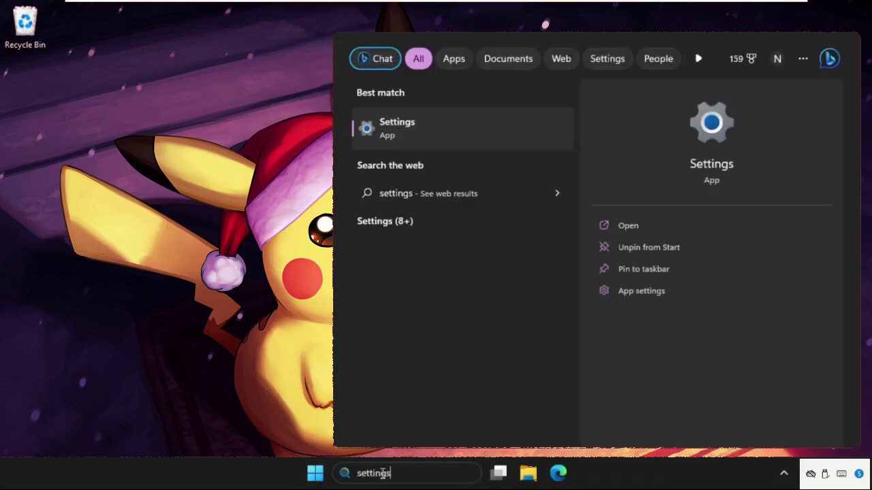
pyautogui.click(417, 141)
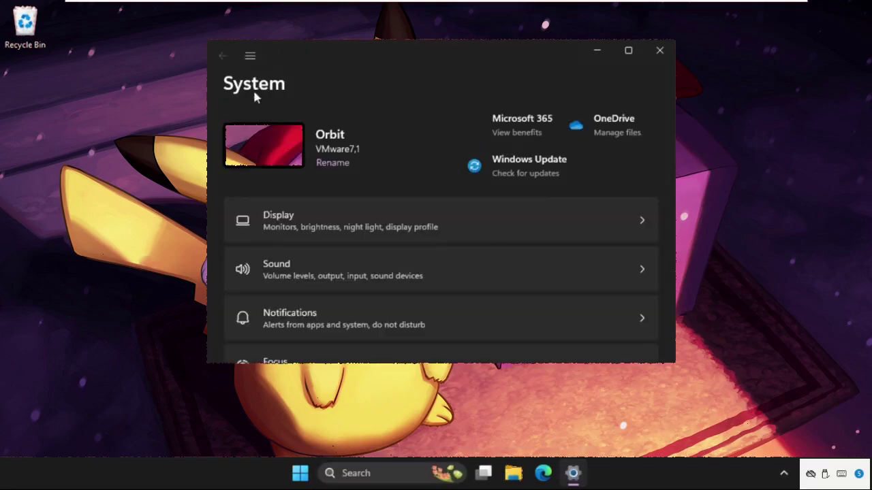
pyautogui.click(250, 57)
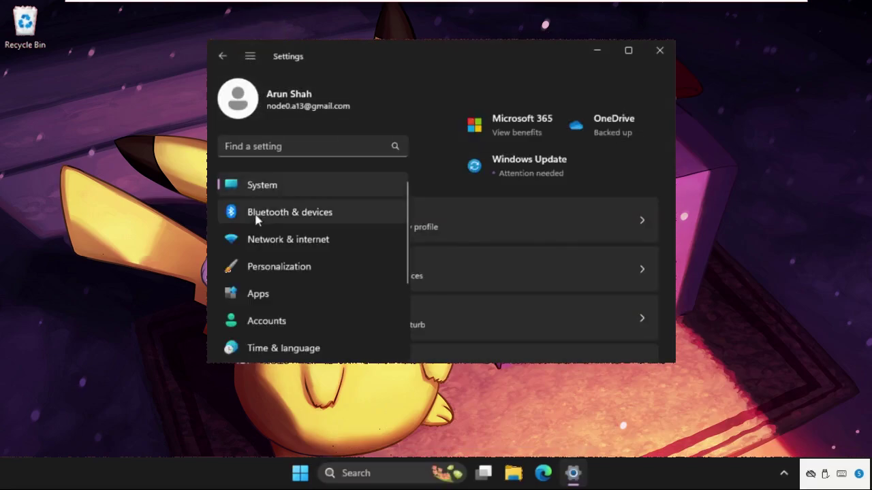
pyautogui.click(257, 241)
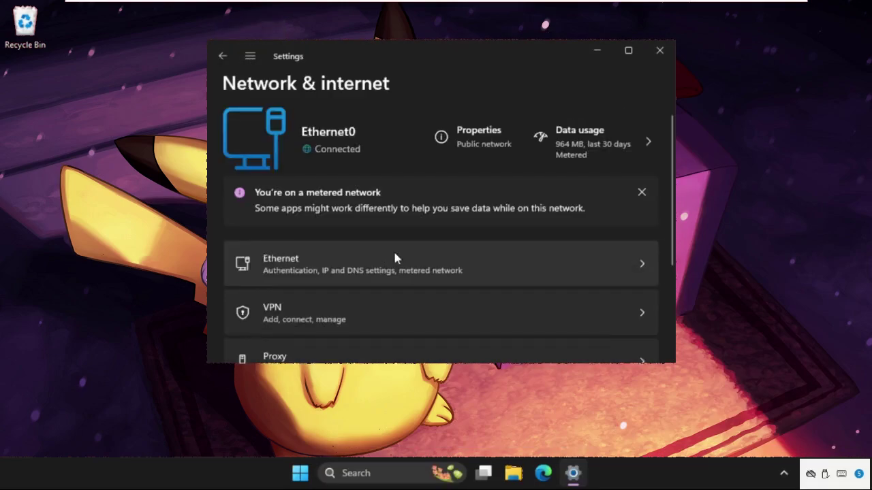
# Check the Automatically detect settings option on the Proxy page and return to Network & internet.
pyautogui.scroll(-2, 354, 258)
pyautogui.click(339, 290)
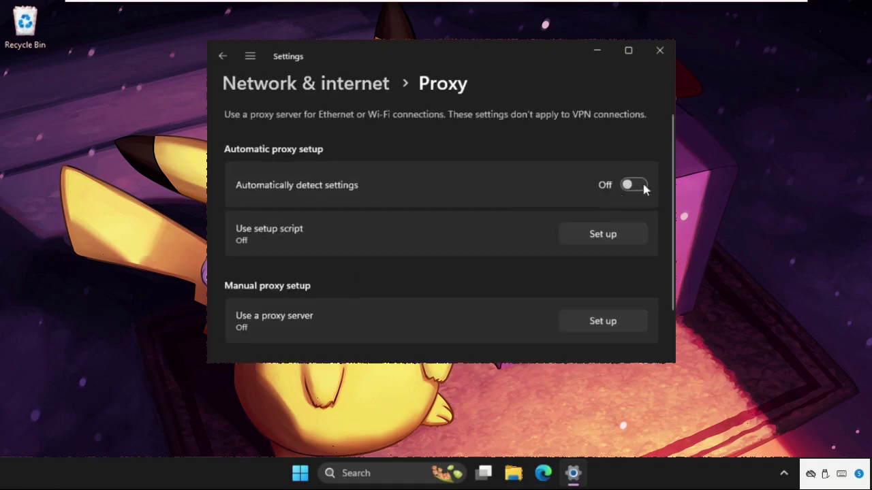
pyautogui.click(223, 56)
# Perform a Network reset from the Advanced network settings, confirm it, dismiss the sign-out notice and close Settings.
pyautogui.scroll(-3, 314, 215)
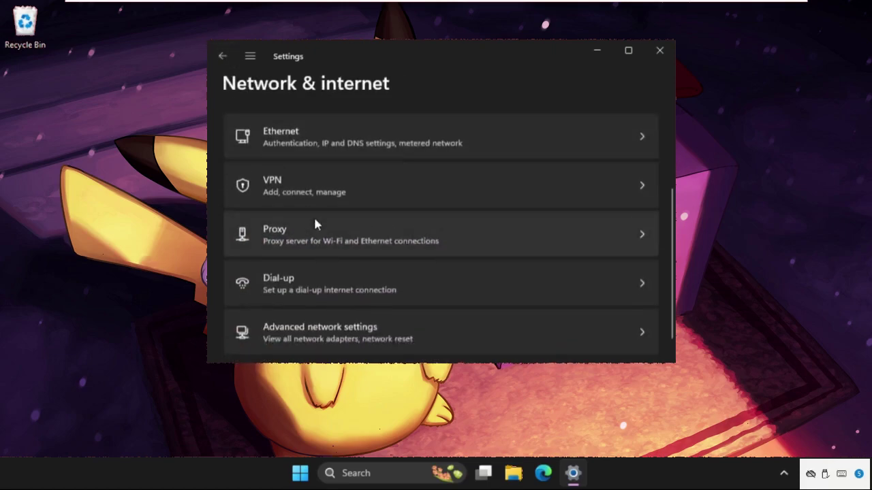
pyautogui.click(335, 313)
pyautogui.scroll(-2, 330, 300)
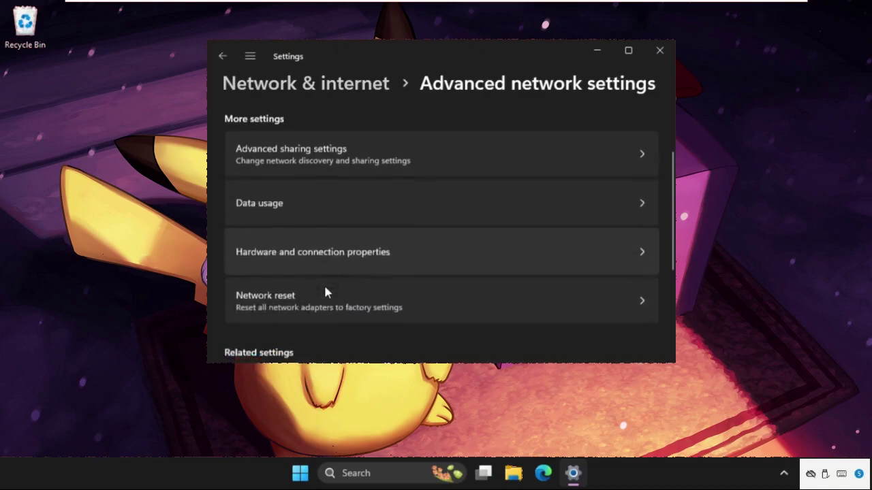
pyautogui.click(274, 273)
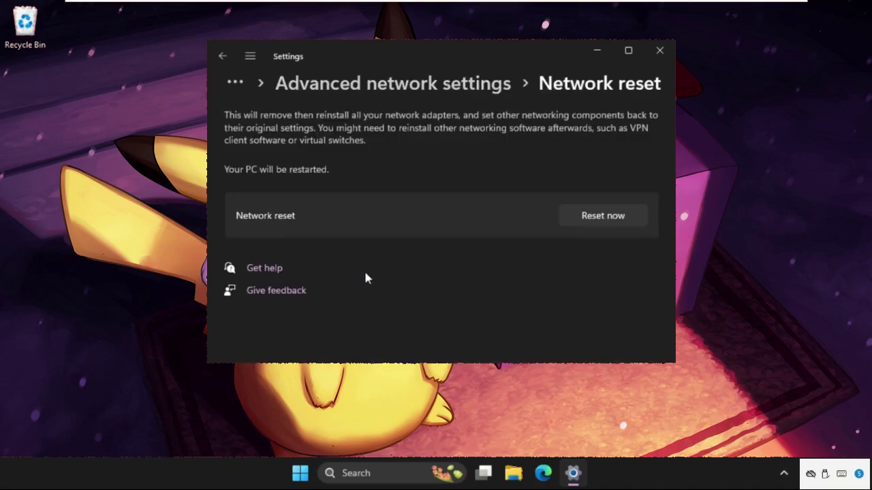
pyautogui.click(607, 217)
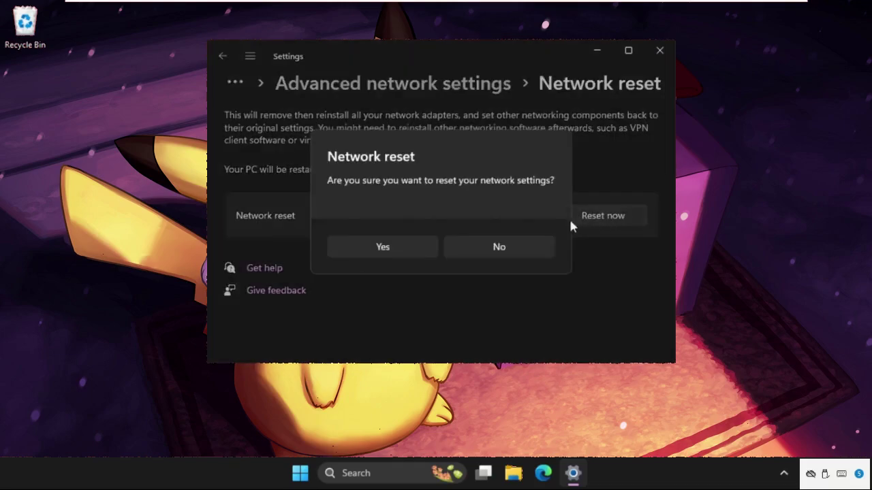
pyautogui.click(409, 251)
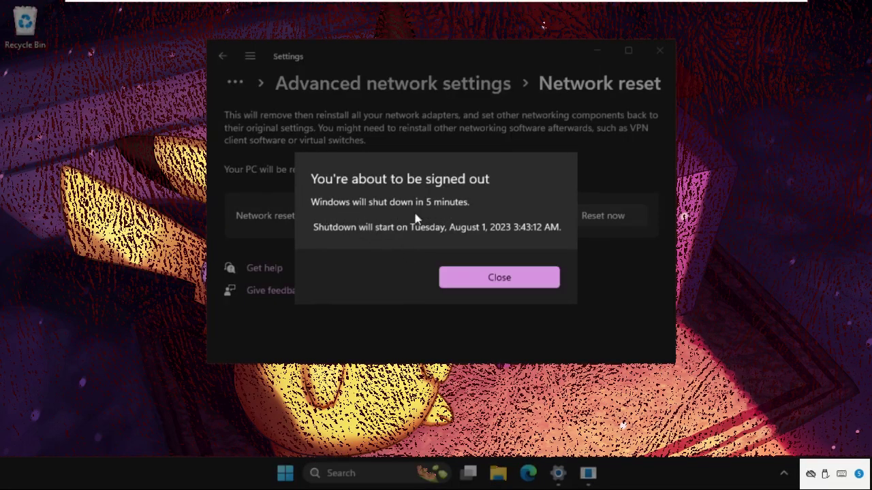
pyautogui.click(485, 275)
pyautogui.click(655, 49)
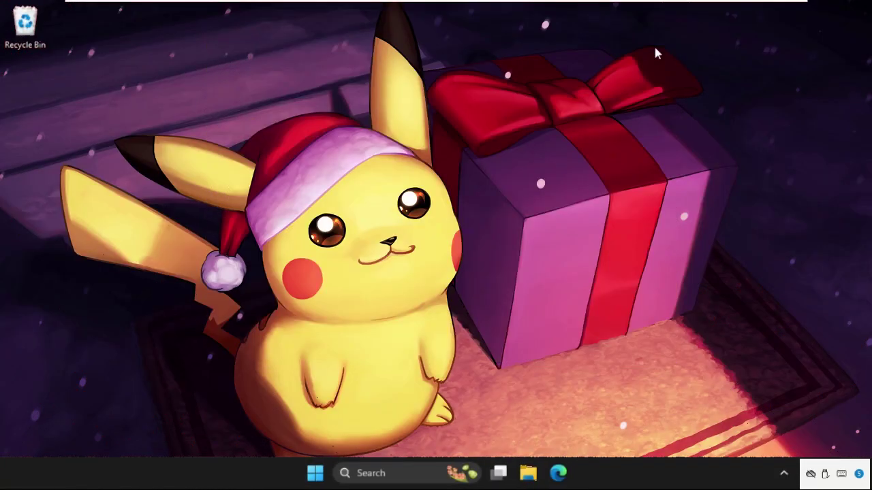
# Restart the computer.
pyautogui.click(315, 472)
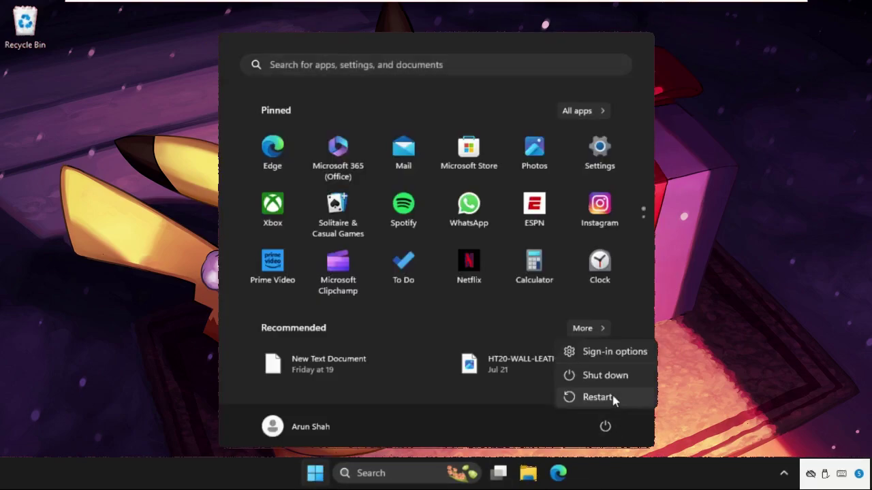